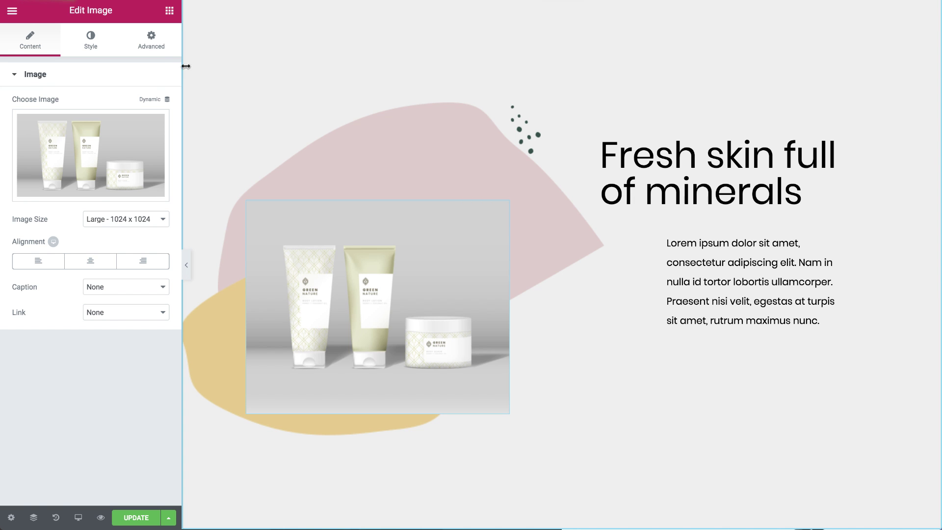
Turn on the image's Scrolling Effects and enable a To Left Rotate at speed 5
{"action": "left_click", "coordinate": [152, 39]}
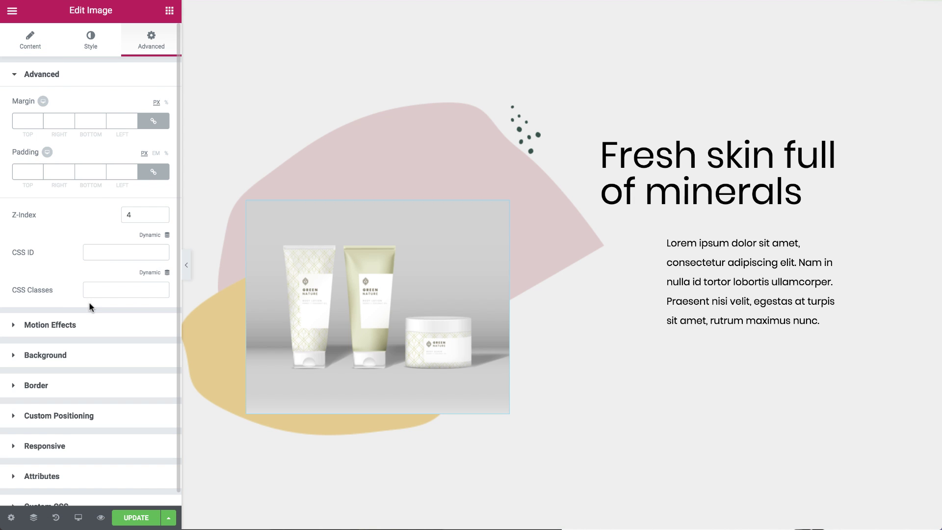
{"action": "left_click", "coordinate": [90, 322]}
{"action": "left_click", "coordinate": [158, 133]}
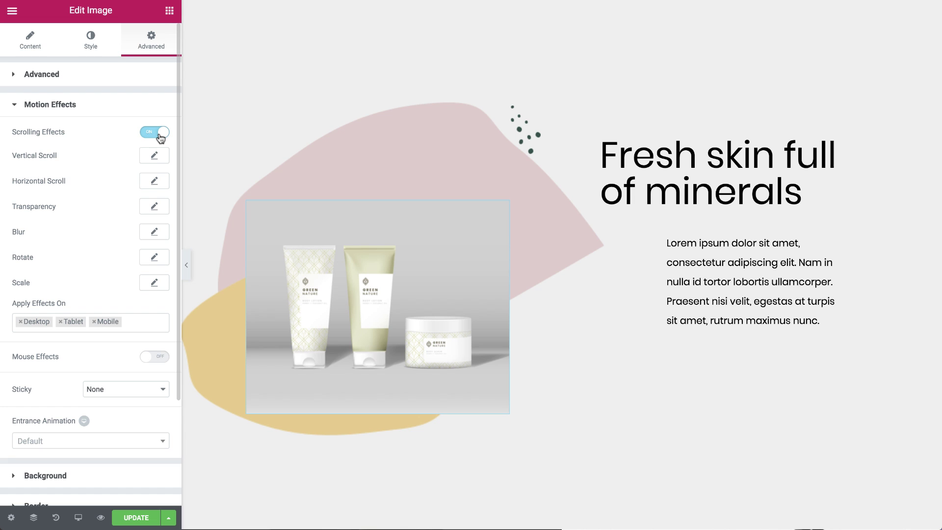
{"action": "left_click", "coordinate": [155, 258]}
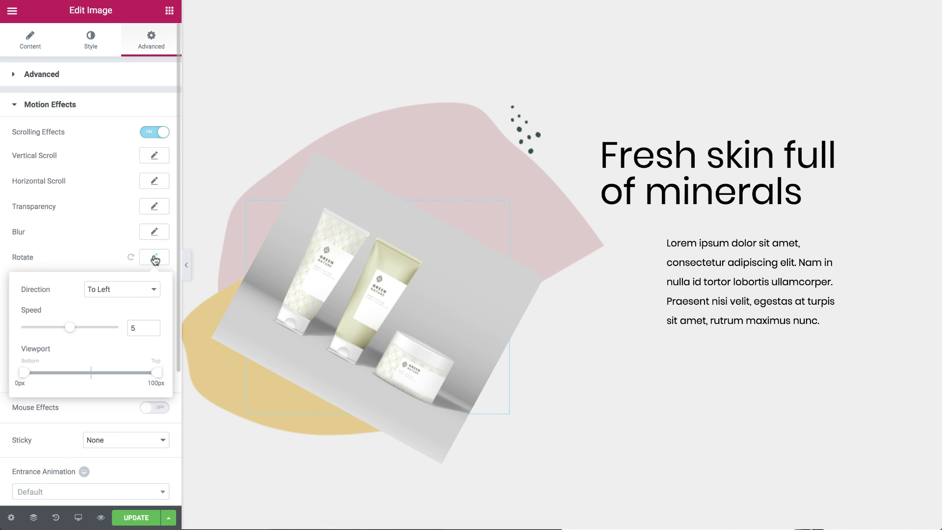
{"action": "left_click", "coordinate": [155, 259]}
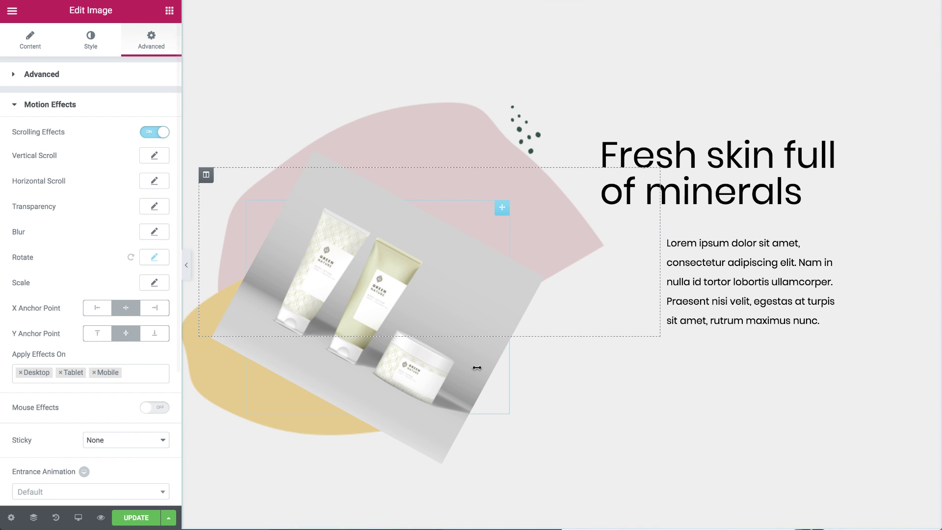
{"action": "scroll", "coordinate": [728, 402], "scroll_direction": "up", "scroll_amount": 4}
{"action": "scroll", "coordinate": [729, 405], "scroll_direction": "up", "scroll_amount": 2}
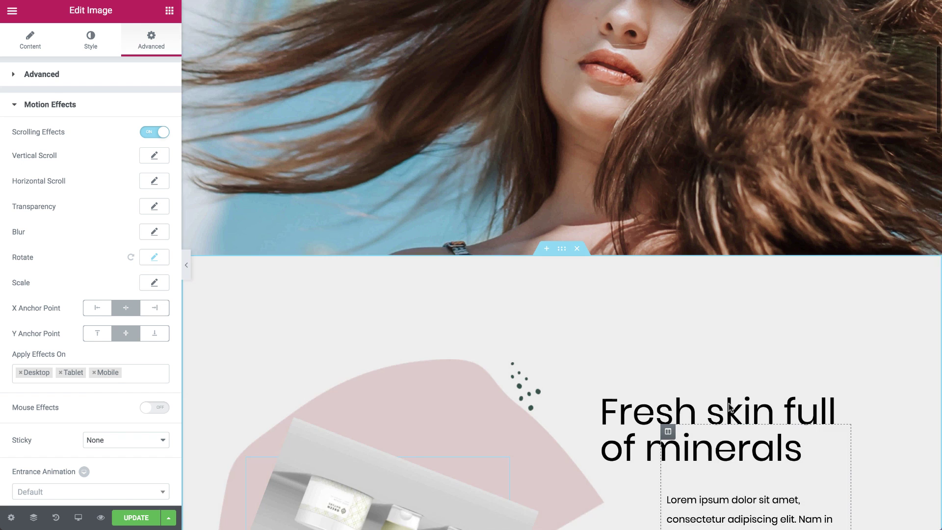
{"action": "scroll", "coordinate": [729, 403], "scroll_direction": "down", "scroll_amount": 3}
{"action": "scroll", "coordinate": [729, 403], "scroll_direction": "down", "scroll_amount": 4}
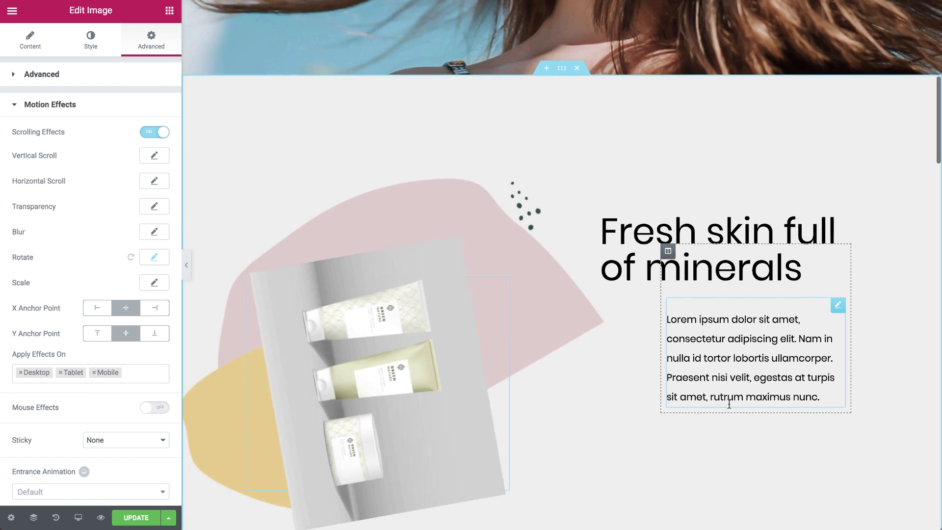
{"action": "scroll", "coordinate": [728, 402], "scroll_direction": "down", "scroll_amount": 1}
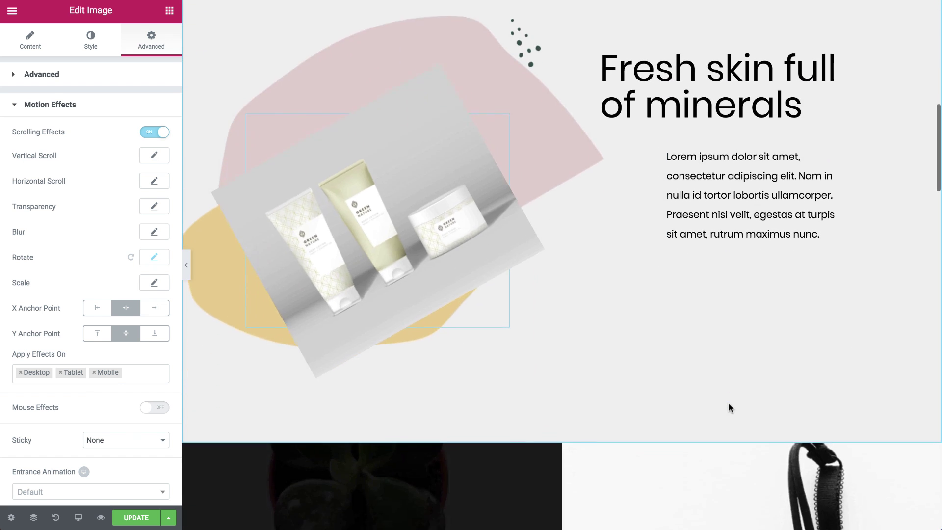
{"action": "scroll", "coordinate": [729, 402], "scroll_direction": "up", "scroll_amount": 2}
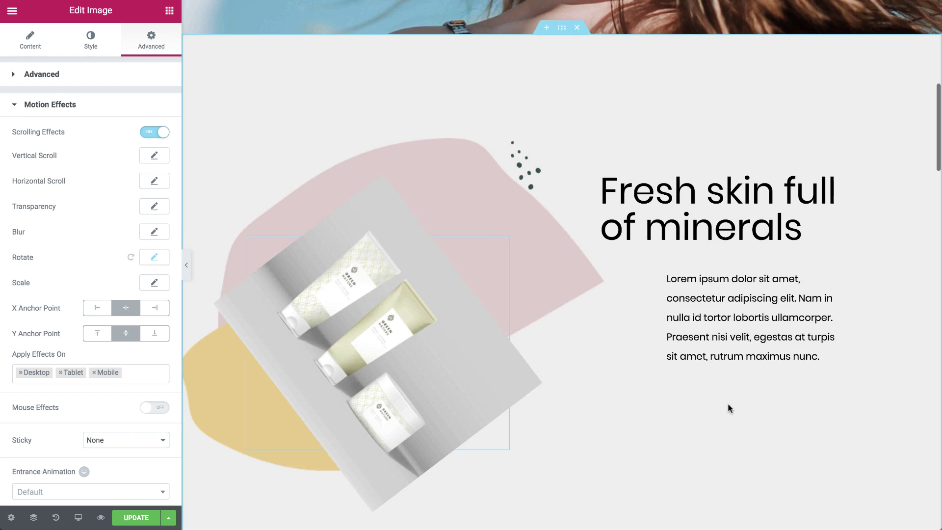
{"action": "scroll", "coordinate": [728, 402], "scroll_direction": "down", "scroll_amount": 2}
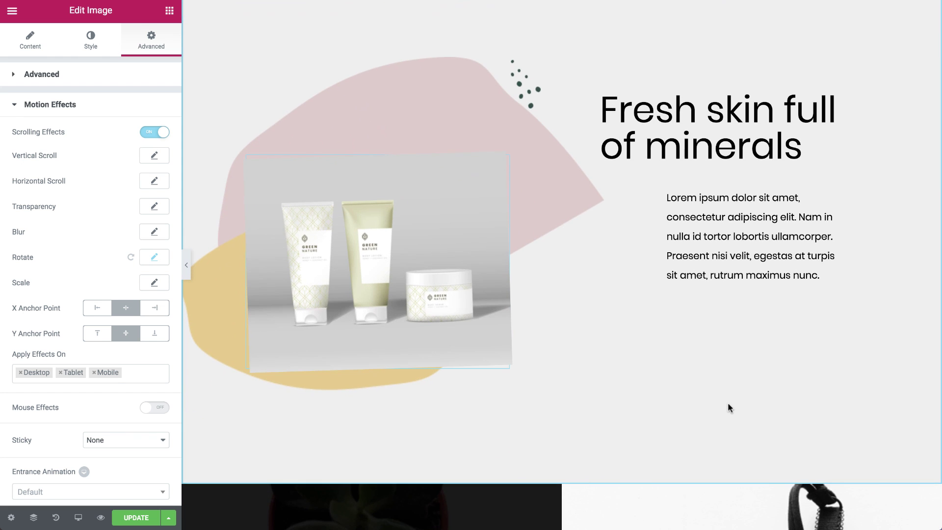
{"action": "scroll", "coordinate": [729, 406], "scroll_direction": "up", "scroll_amount": 2}
{"action": "scroll", "coordinate": [727, 405], "scroll_direction": "down", "scroll_amount": 2}
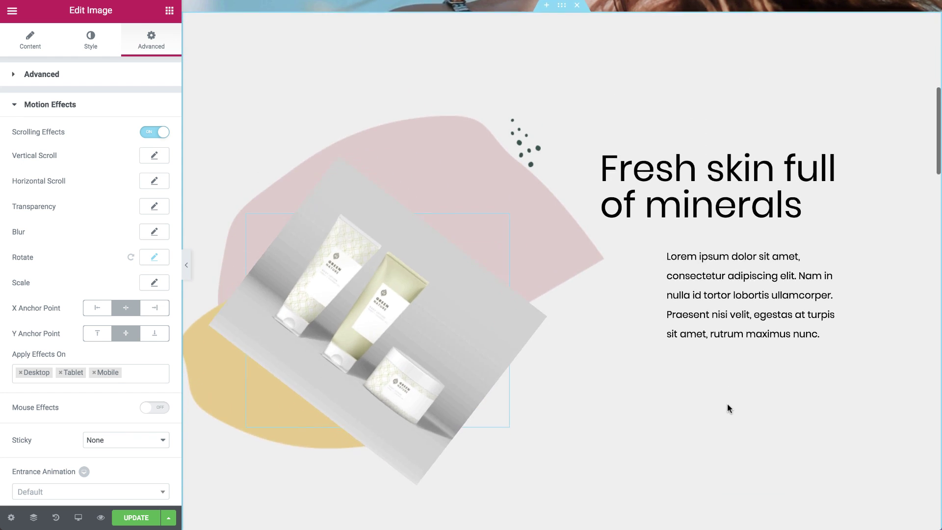
Set the Rotate anchor point to X Left and Y Top, then scroll to preview the rotation
{"action": "left_click", "coordinate": [95, 314]}
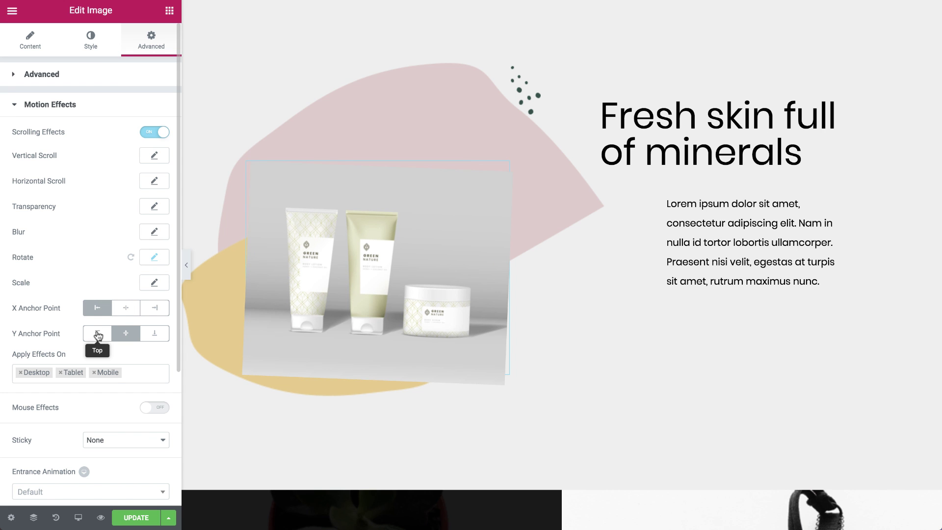
{"action": "left_click", "coordinate": [96, 334]}
{"action": "scroll", "coordinate": [742, 376], "scroll_direction": "up", "scroll_amount": 5}
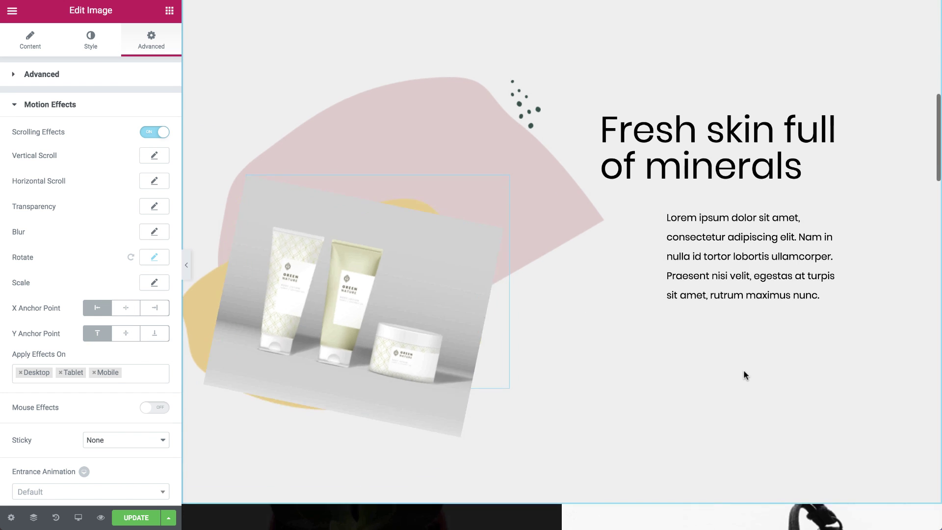
{"action": "scroll", "coordinate": [744, 375], "scroll_direction": "down", "scroll_amount": 7}
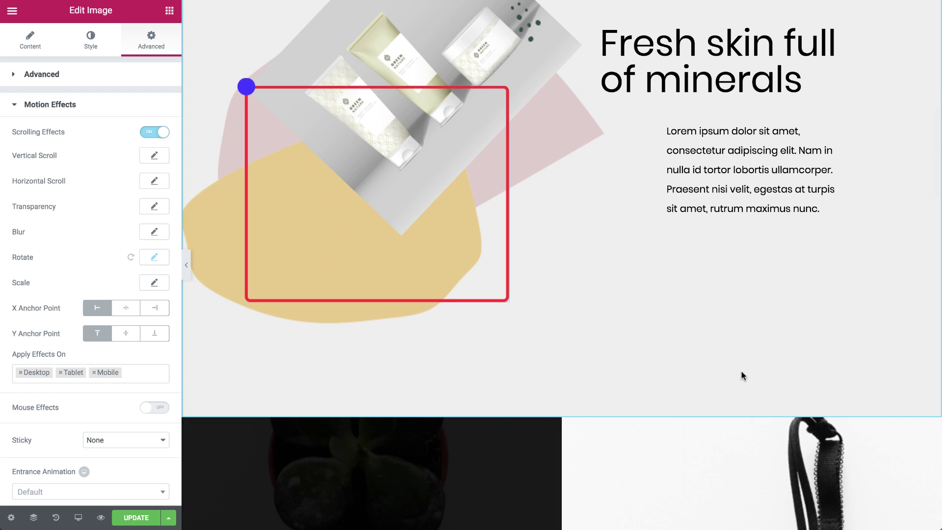
{"action": "scroll", "coordinate": [742, 376], "scroll_direction": "up", "scroll_amount": 2}
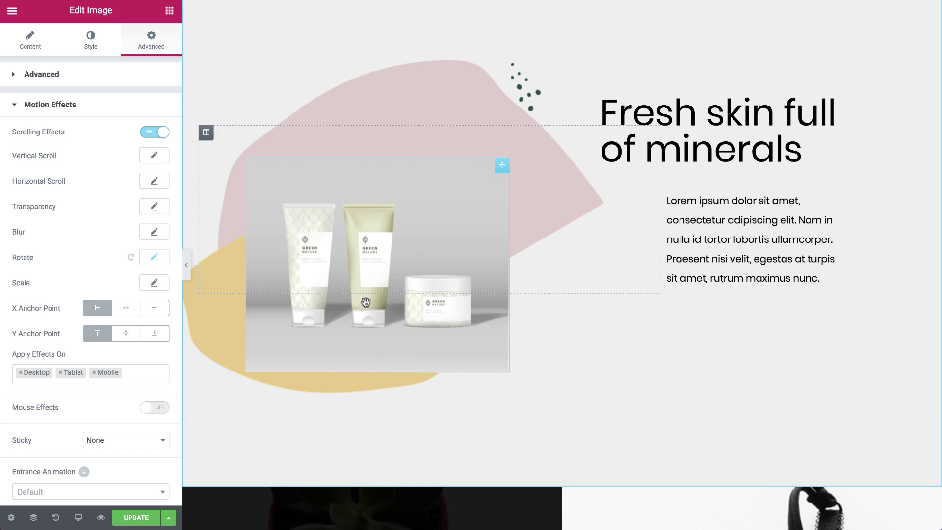
Move the rotation's X anchor point to Center and scroll to preview the swing
{"action": "left_click", "coordinate": [126, 308]}
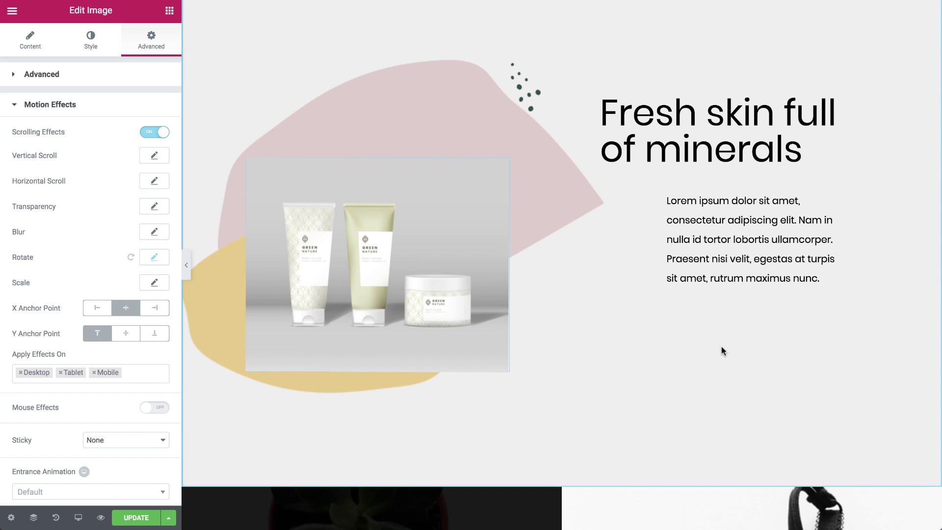
{"action": "scroll", "coordinate": [722, 345], "scroll_direction": "up", "scroll_amount": 2}
{"action": "scroll", "coordinate": [723, 347], "scroll_direction": "down", "scroll_amount": 1}
{"action": "scroll", "coordinate": [724, 347], "scroll_direction": "down", "scroll_amount": 2}
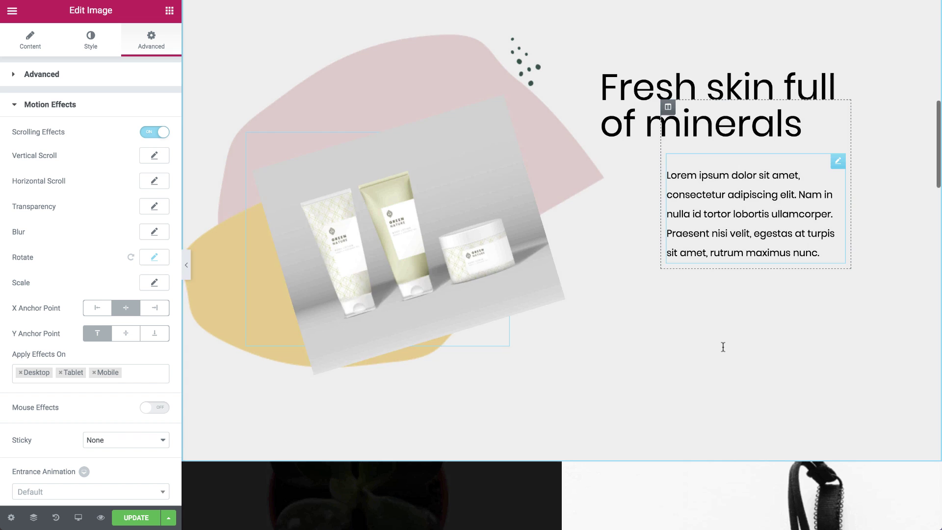
{"action": "scroll", "coordinate": [722, 346], "scroll_direction": "up", "scroll_amount": 2}
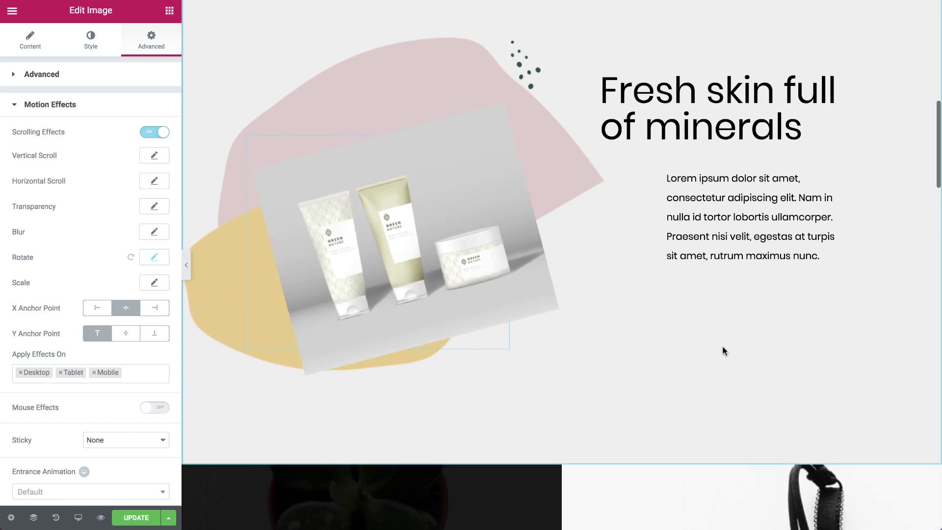
{"action": "scroll", "coordinate": [723, 346], "scroll_direction": "down", "scroll_amount": 1}
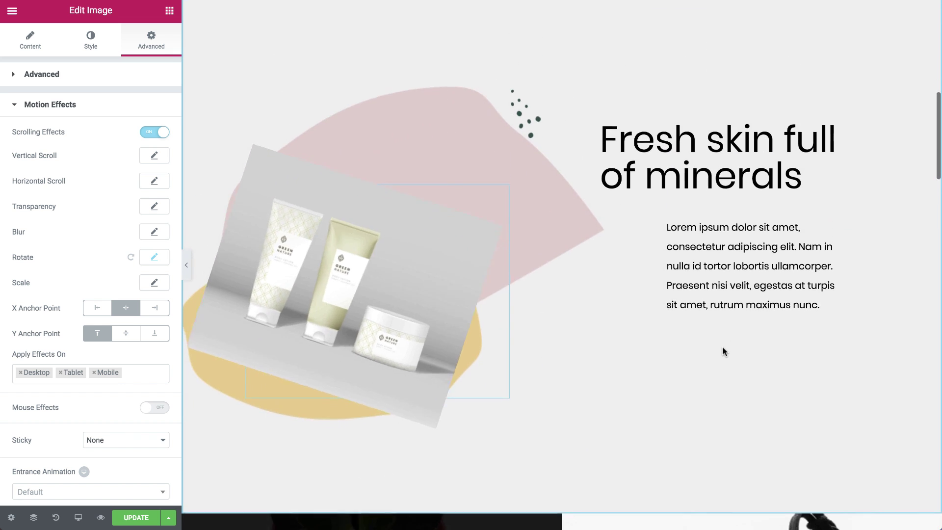
Switch the X anchor point to Right so the rotation pivots from the top-right corner
{"action": "left_click", "coordinate": [156, 309]}
{"action": "scroll", "coordinate": [749, 340], "scroll_direction": "up", "scroll_amount": 2}
{"action": "scroll", "coordinate": [749, 341], "scroll_direction": "down", "scroll_amount": 3}
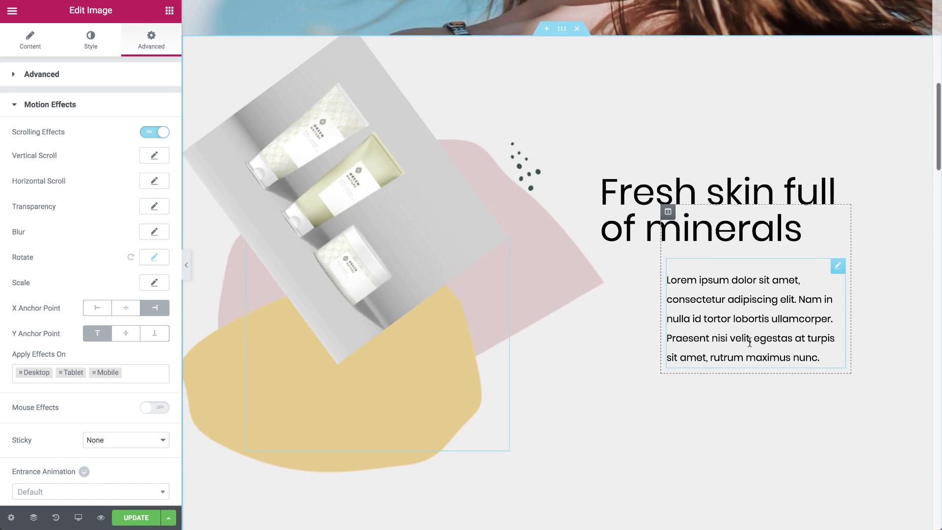
{"action": "scroll", "coordinate": [749, 341], "scroll_direction": "up", "scroll_amount": 2}
{"action": "scroll", "coordinate": [749, 341], "scroll_direction": "up", "scroll_amount": 1}
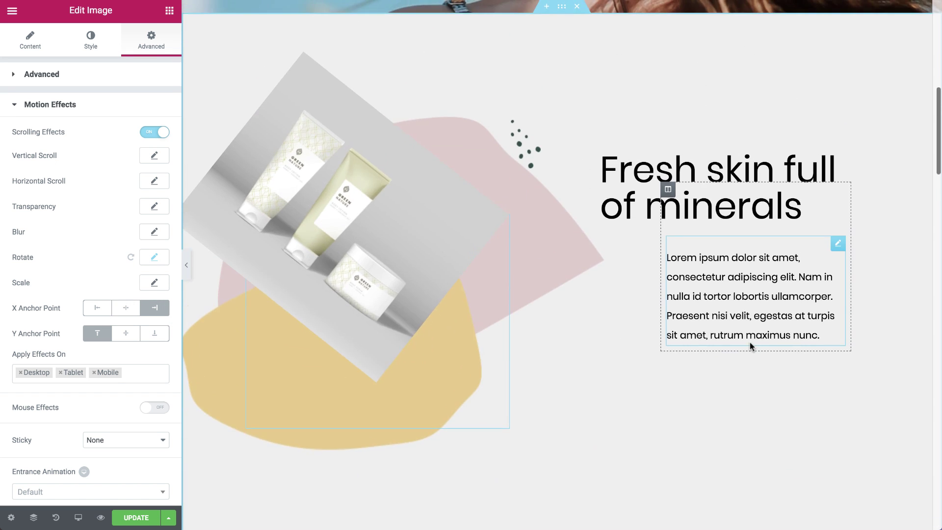
{"action": "scroll", "coordinate": [750, 343], "scroll_direction": "down", "scroll_amount": 2}
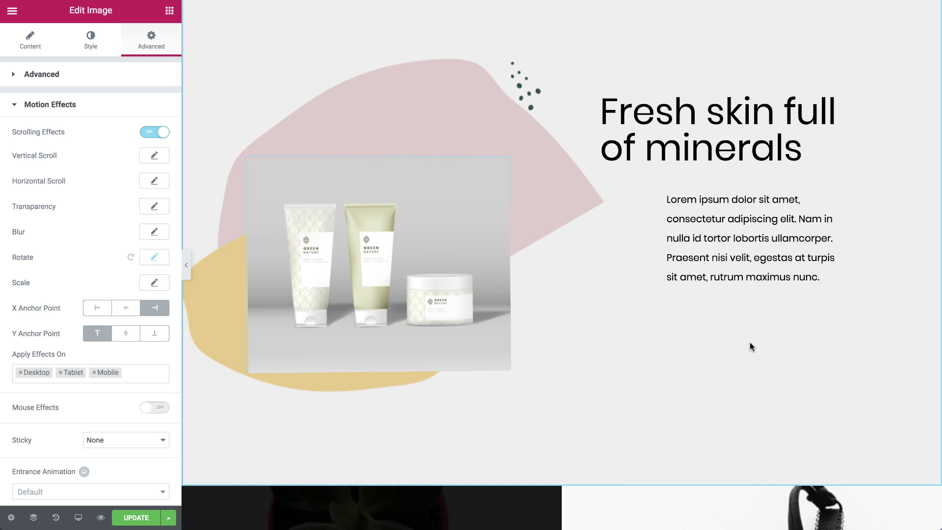
Reset Rotate to default and add a Scale Up effect with speed -5
{"action": "left_click", "coordinate": [131, 258]}
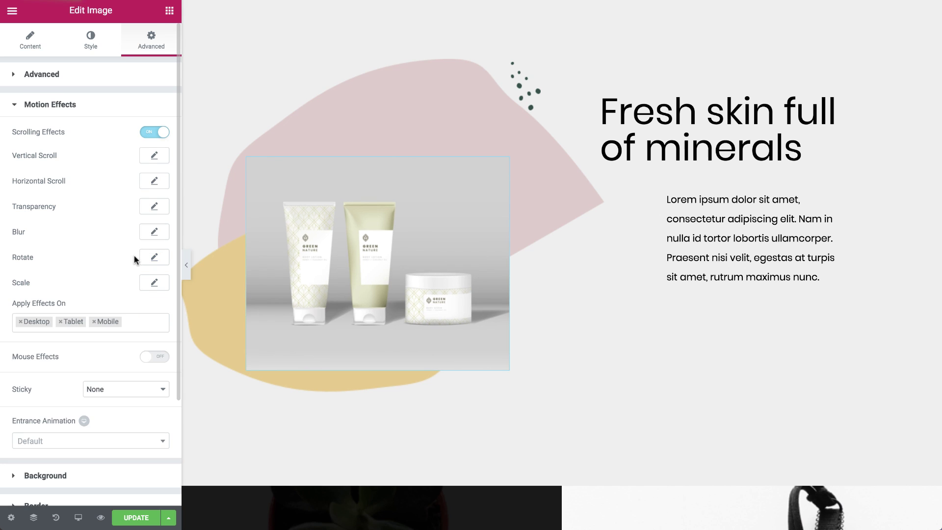
{"action": "left_click", "coordinate": [155, 283]}
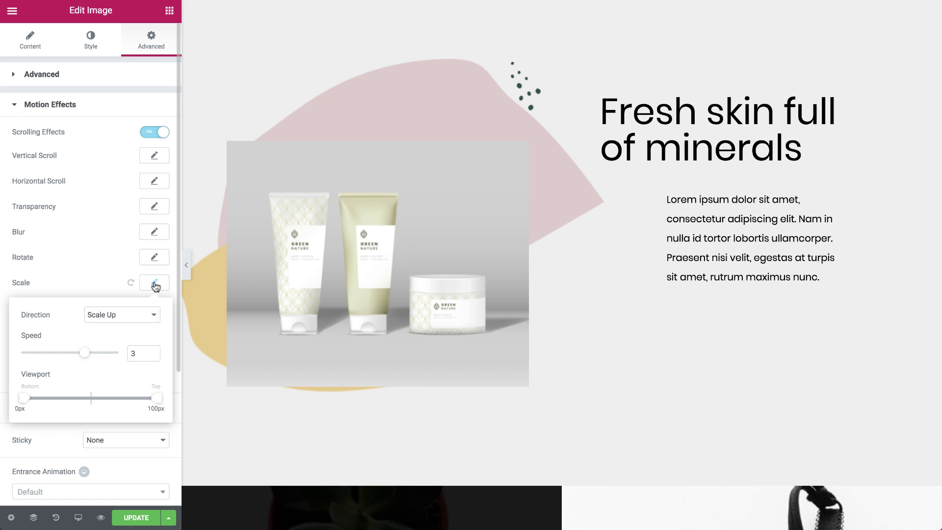
{"action": "left_click", "coordinate": [133, 318]}
{"action": "left_click", "coordinate": [134, 320]}
{"action": "left_click_drag", "start_coordinate": [85, 353], "coordinate": [46, 355]}
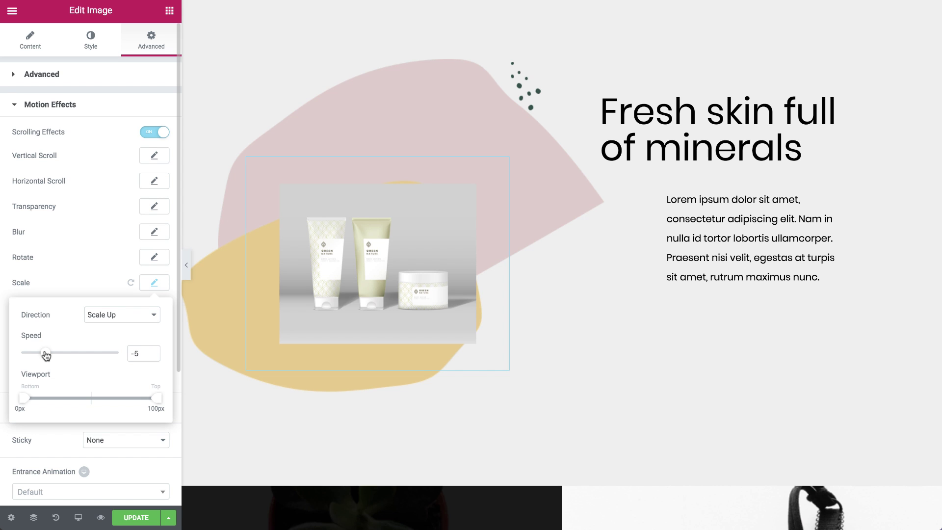
Close the Scale settings and scroll to preview the shrinking image
{"action": "left_click", "coordinate": [154, 286]}
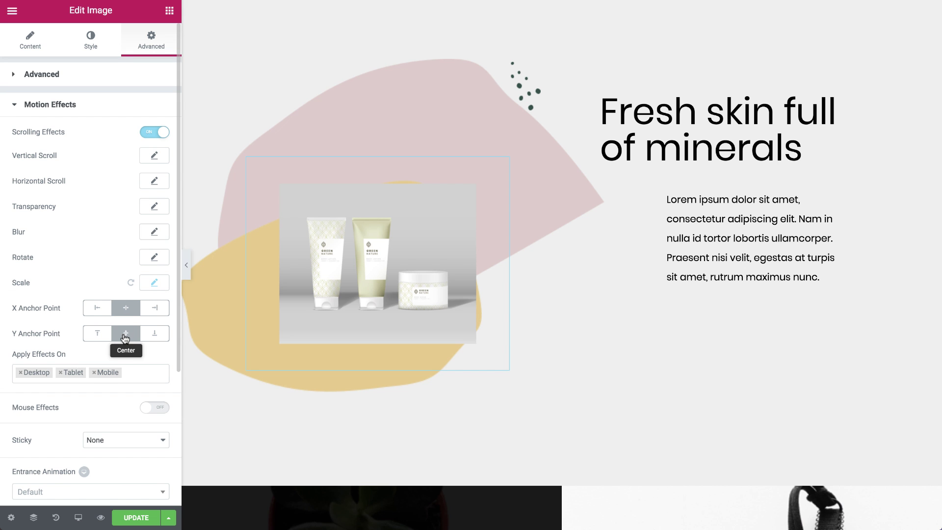
{"action": "scroll", "coordinate": [754, 337], "scroll_direction": "up", "scroll_amount": 5}
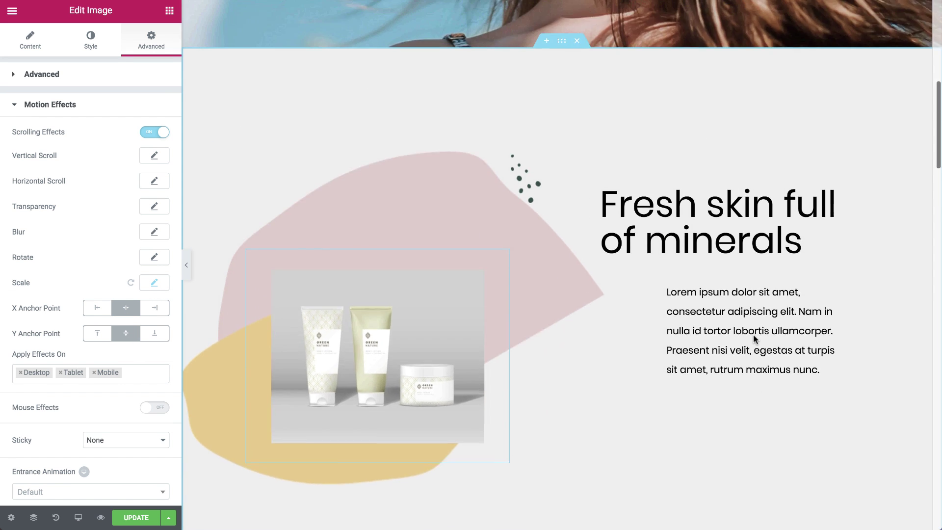
{"action": "scroll", "coordinate": [754, 336], "scroll_direction": "down", "scroll_amount": 3}
{"action": "scroll", "coordinate": [754, 336], "scroll_direction": "down", "scroll_amount": 3}
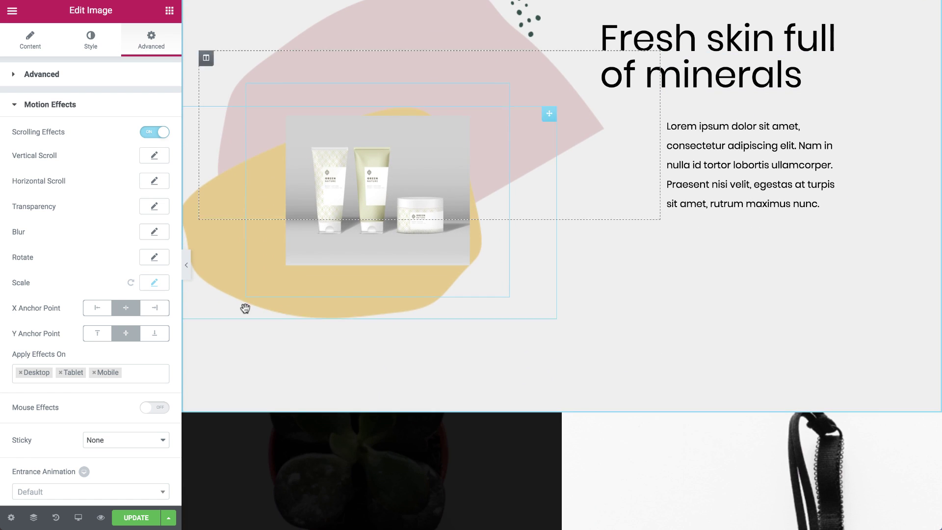
Anchor the Scale effect at X Left and Y Top, previewing by scrolling
{"action": "left_click", "coordinate": [97, 307]}
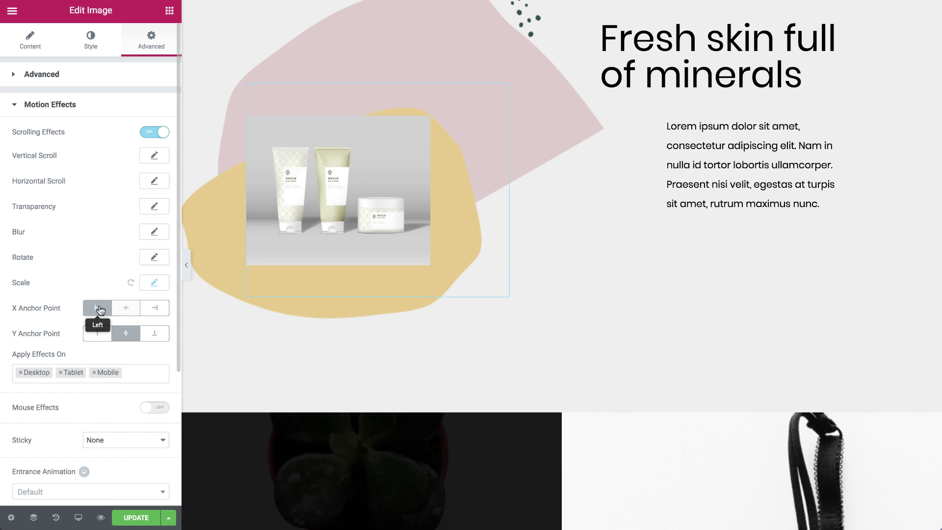
{"action": "left_click", "coordinate": [97, 334]}
{"action": "scroll", "coordinate": [698, 281], "scroll_direction": "up", "scroll_amount": 5}
{"action": "scroll", "coordinate": [697, 281], "scroll_direction": "down", "scroll_amount": 3}
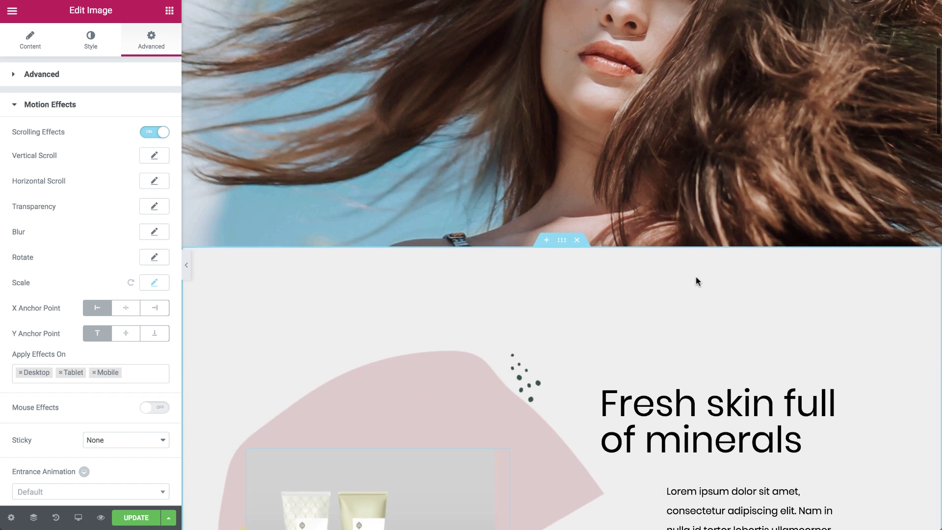
{"action": "scroll", "coordinate": [696, 277], "scroll_direction": "down", "scroll_amount": 3}
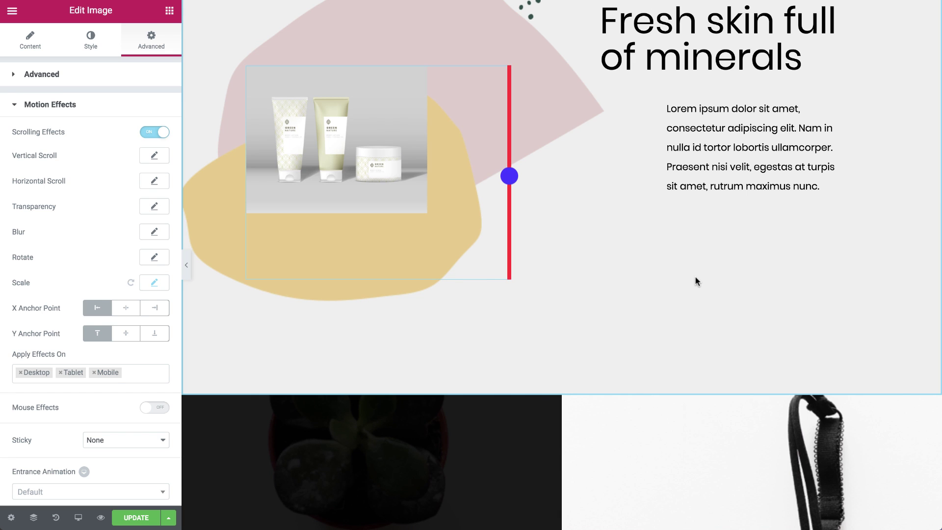
Anchor the Scale effect at X Right and Y Center, then scroll to preview
{"action": "left_click", "coordinate": [158, 313]}
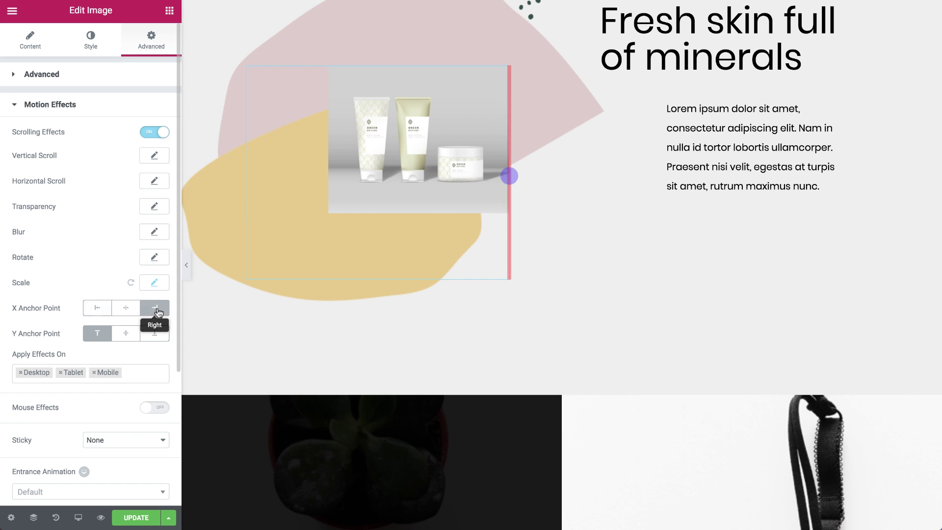
{"action": "scroll", "coordinate": [143, 322], "scroll_direction": "down", "scroll_amount": 1}
{"action": "left_click", "coordinate": [126, 332]}
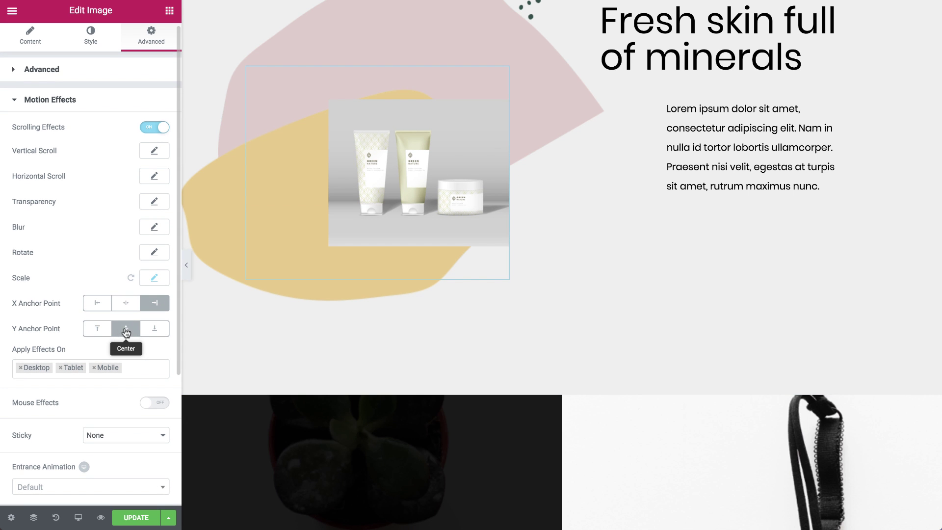
{"action": "scroll", "coordinate": [711, 255], "scroll_direction": "up", "scroll_amount": 6}
{"action": "scroll", "coordinate": [709, 256], "scroll_direction": "down", "scroll_amount": 9}
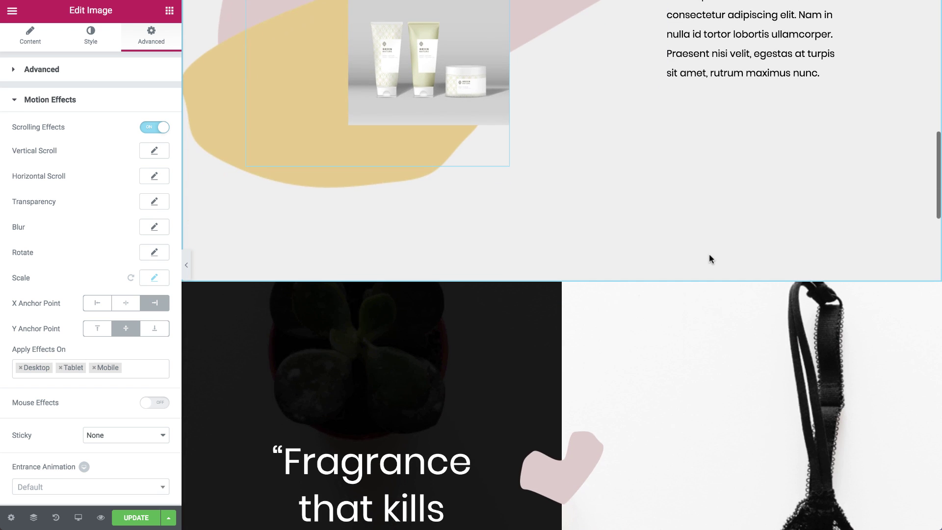
{"action": "scroll", "coordinate": [710, 255], "scroll_direction": "up", "scroll_amount": 3}
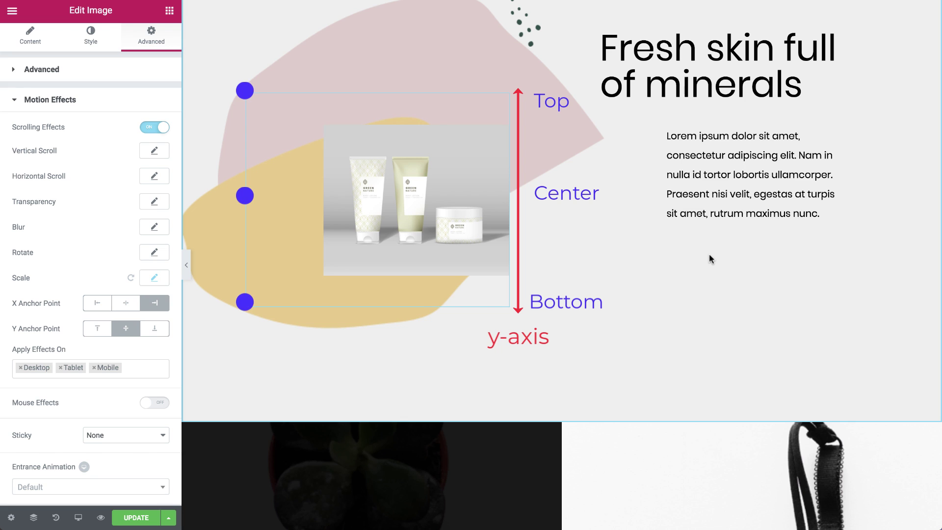
Reopen the Scale effect settings and review the Direction options
{"action": "left_click", "coordinate": [155, 277]}
{"action": "left_click", "coordinate": [138, 310]}
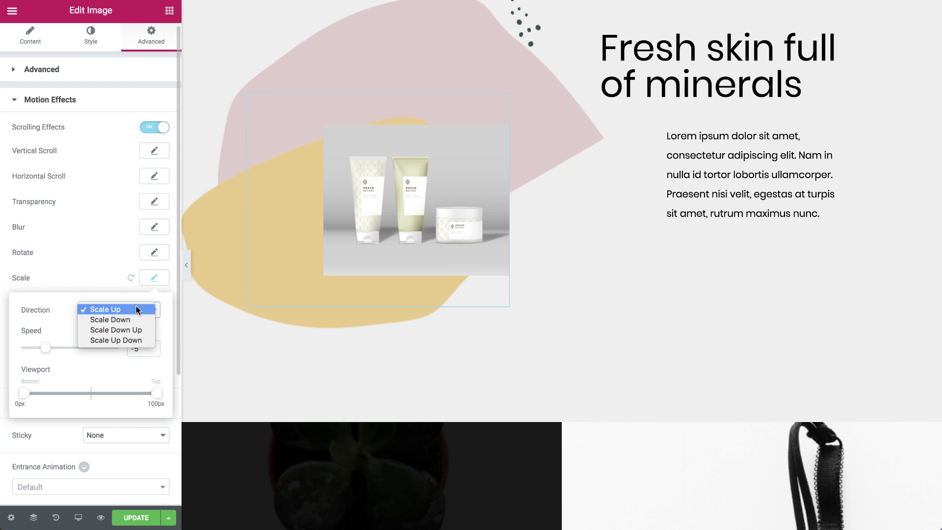